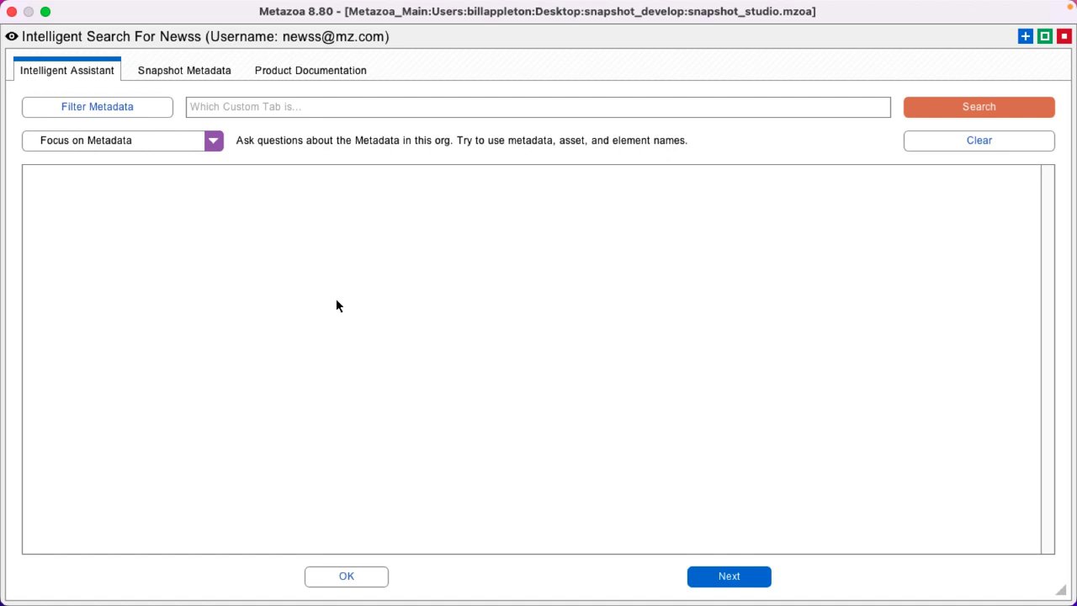
Ask about validation rules in the testai custom object and select the two returned rule names.
text(tell me about m)
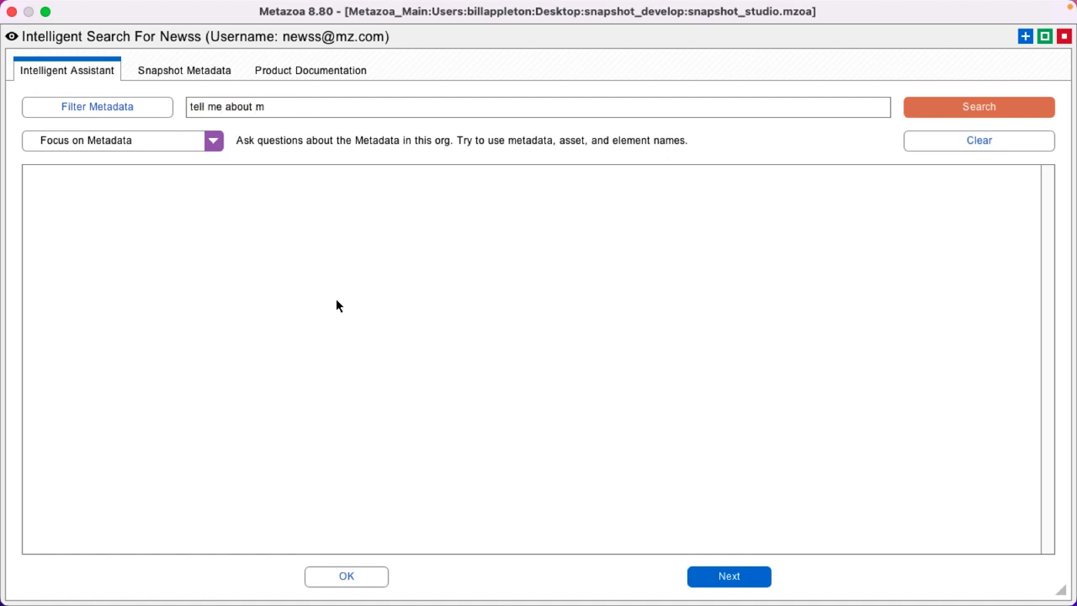
text(y validation rules in the test)
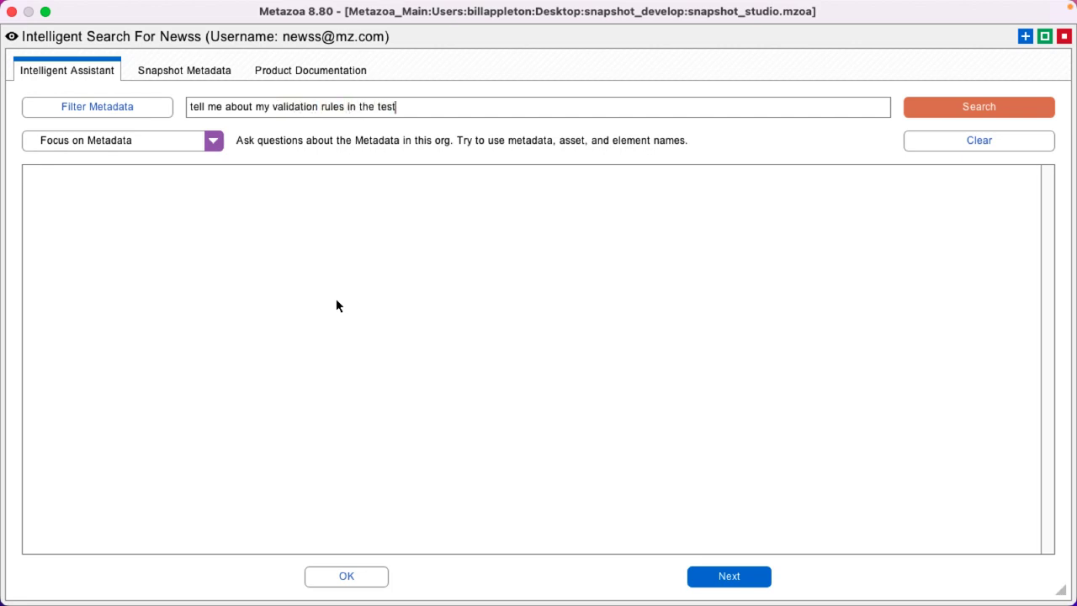
text(ai custom object)
key(Return)
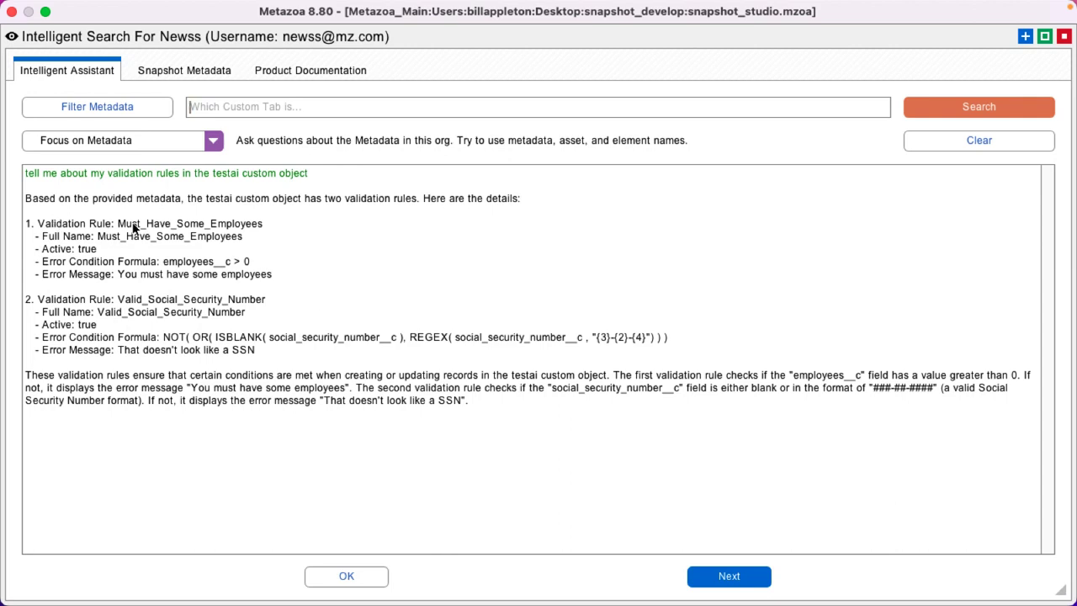
drag(118, 224, 295, 224)
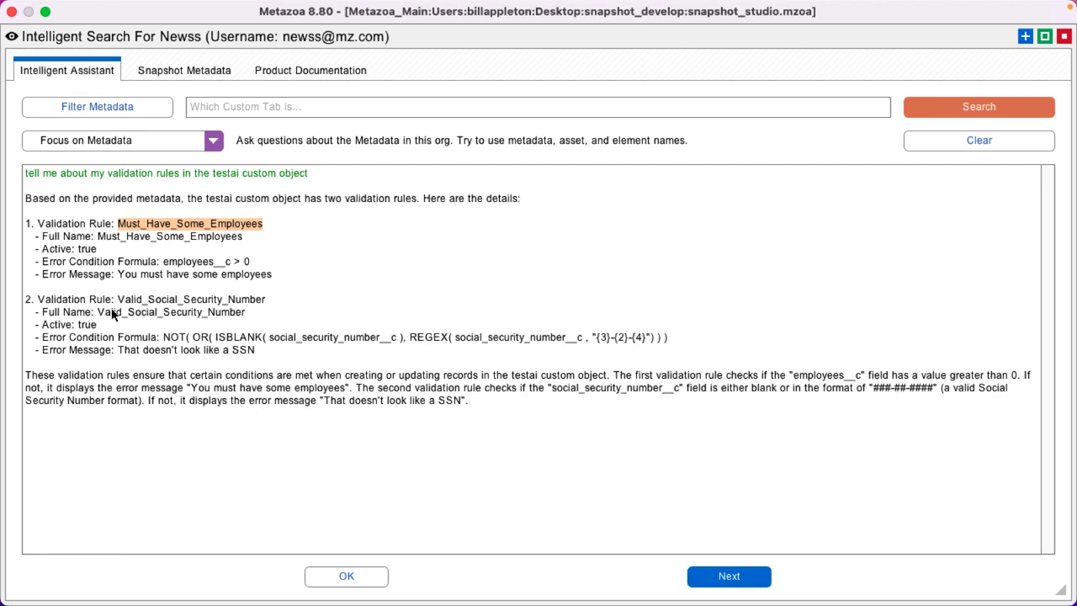
drag(99, 312, 246, 312)
key(super+c)
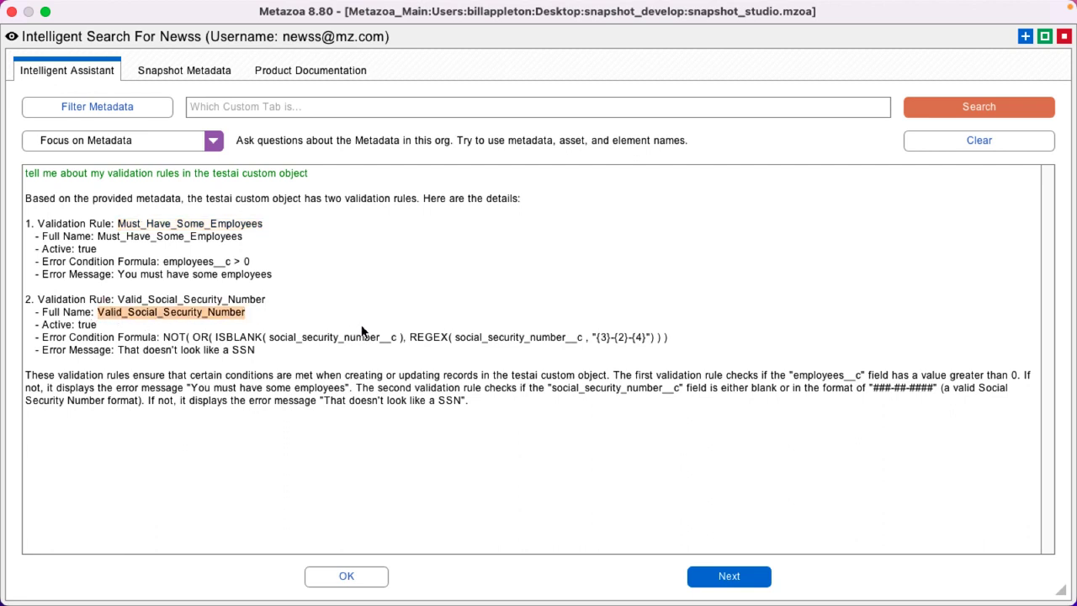
Ask 'tell me everything about Valid_Social_Security_Number', pasting in the copied rule name.
click(291, 108)
text(tell me ever)
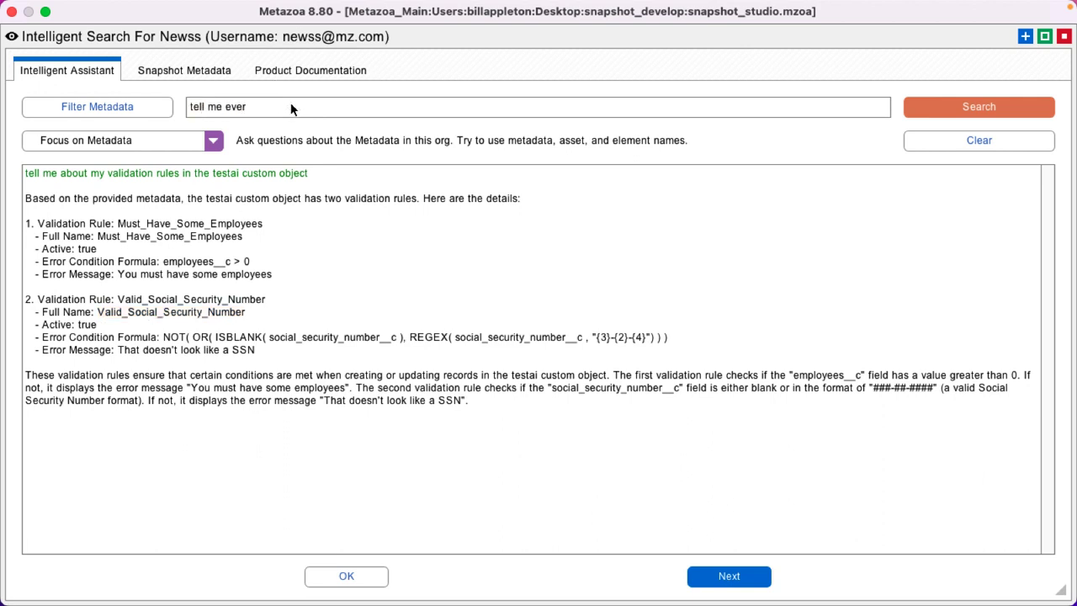
text(ything about)
key(super+v)
key(Return)
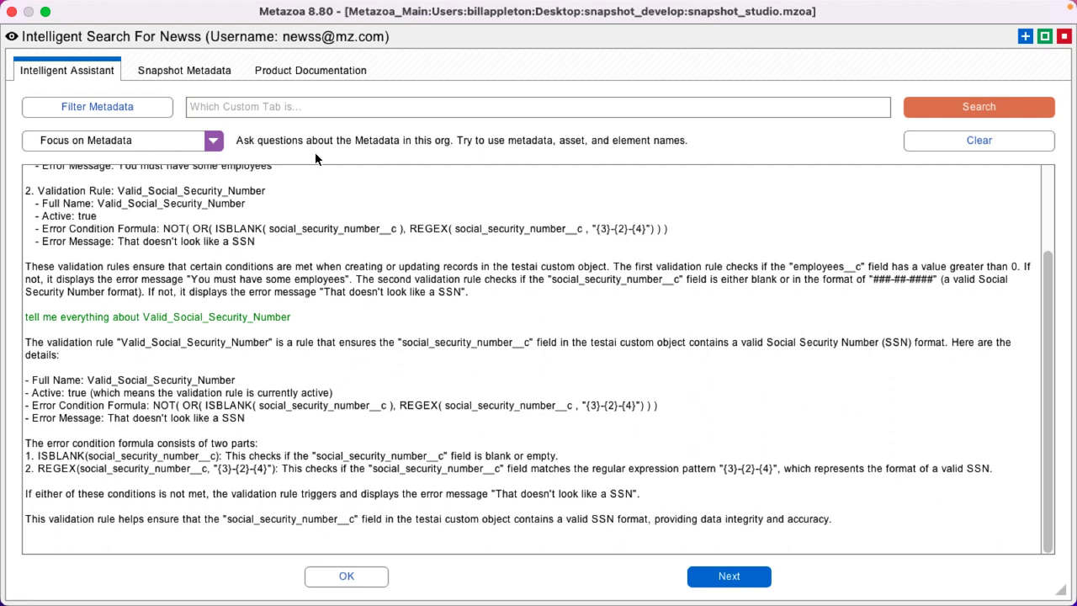
Ask 'how do i change a validation rule?' and scroll back to the top of the answer.
text(how do i chan)
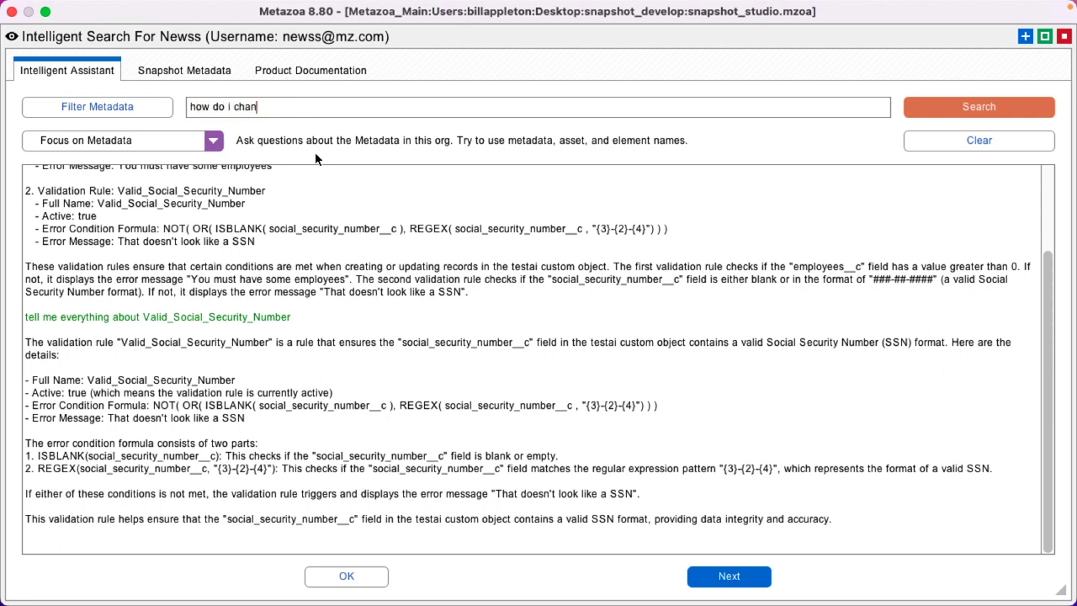
text(ge a validation rule?)
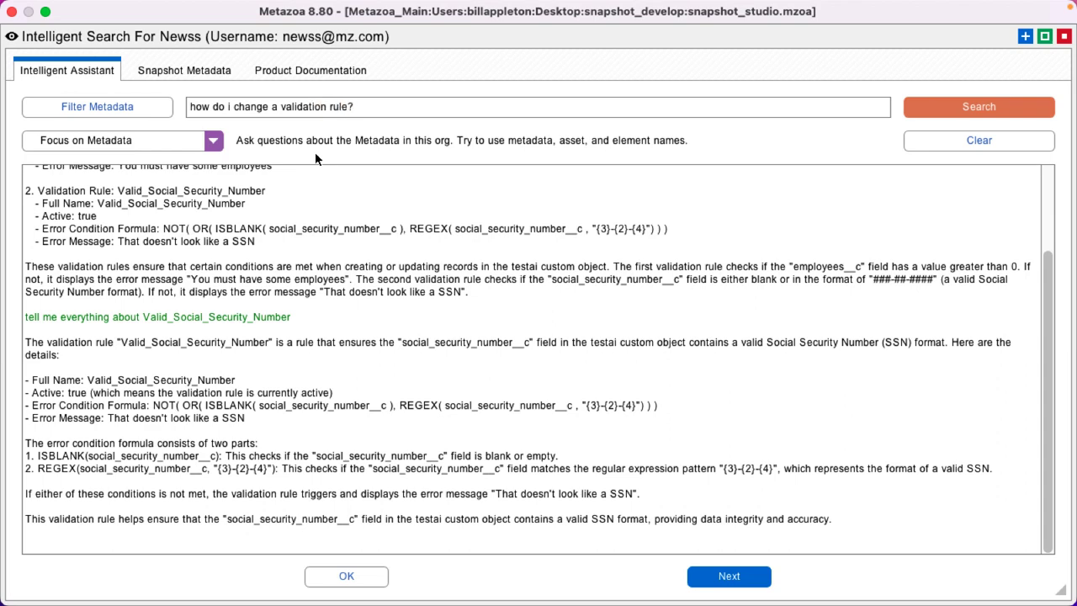
key(Return)
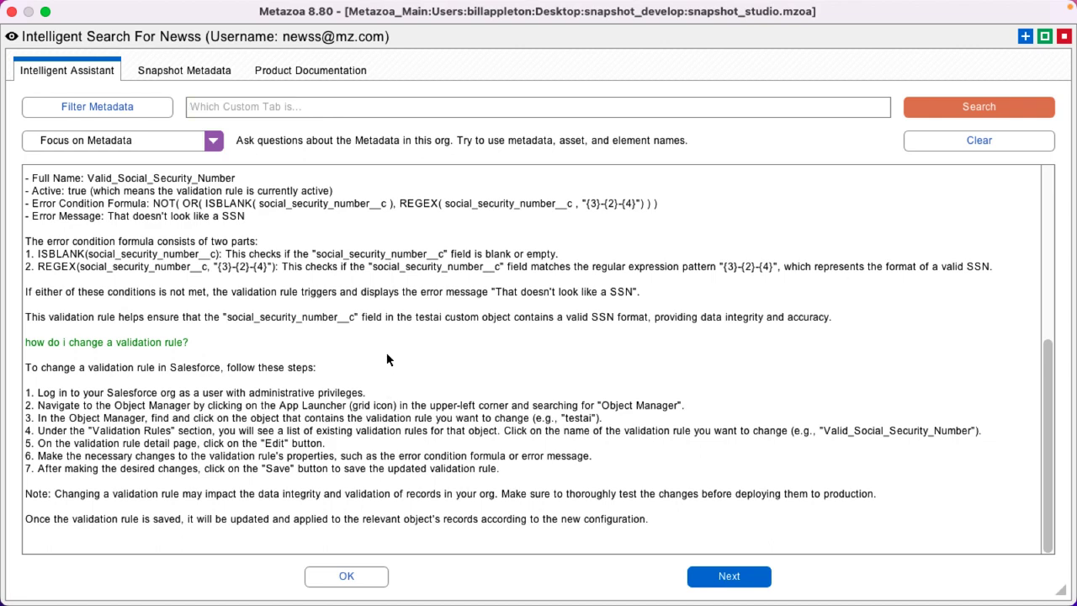
scroll(388, 354, up, 8)
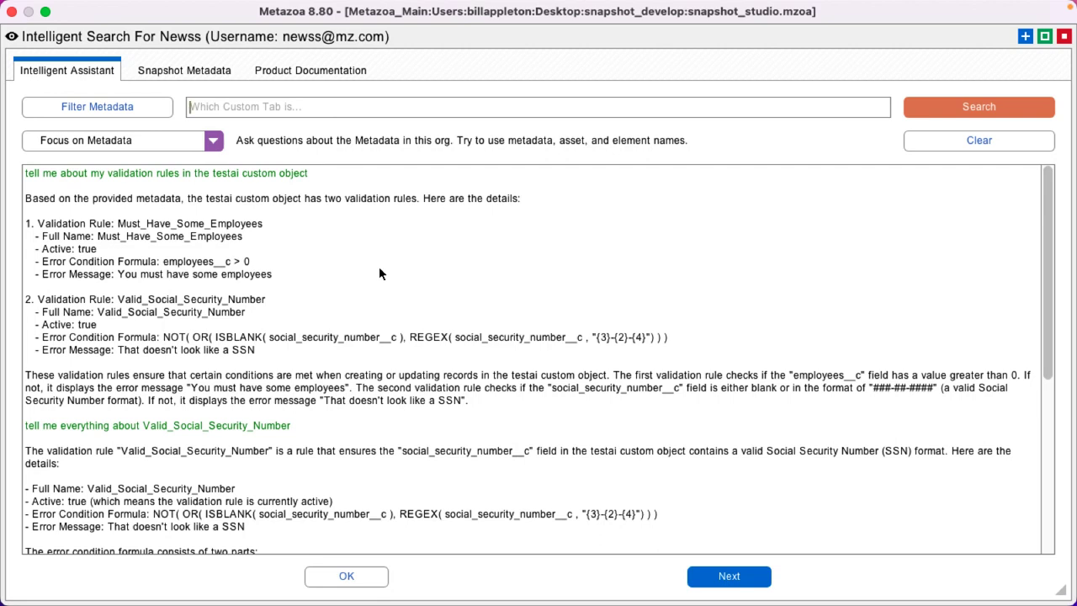
Switch the focus to Org Management and ask 'tell me how to find unused fields in my org'.
click(167, 138)
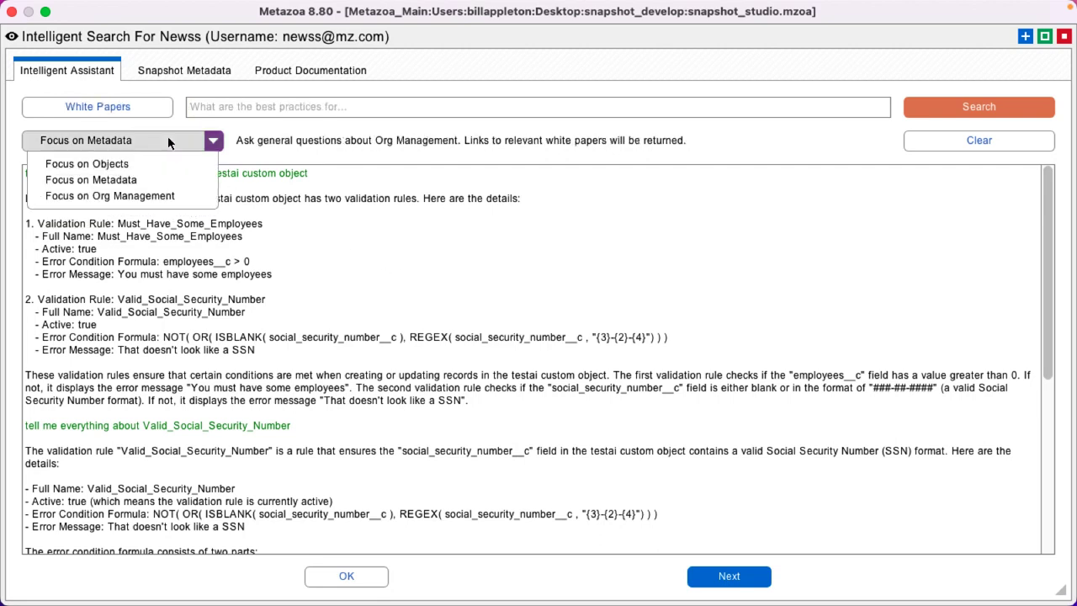
click(180, 196)
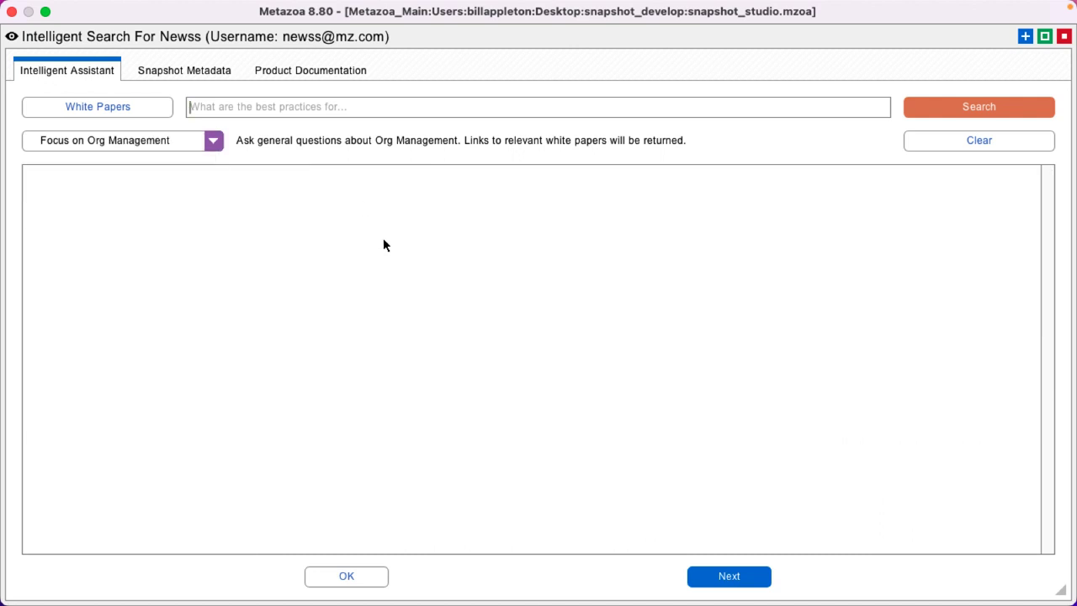
text(tell)
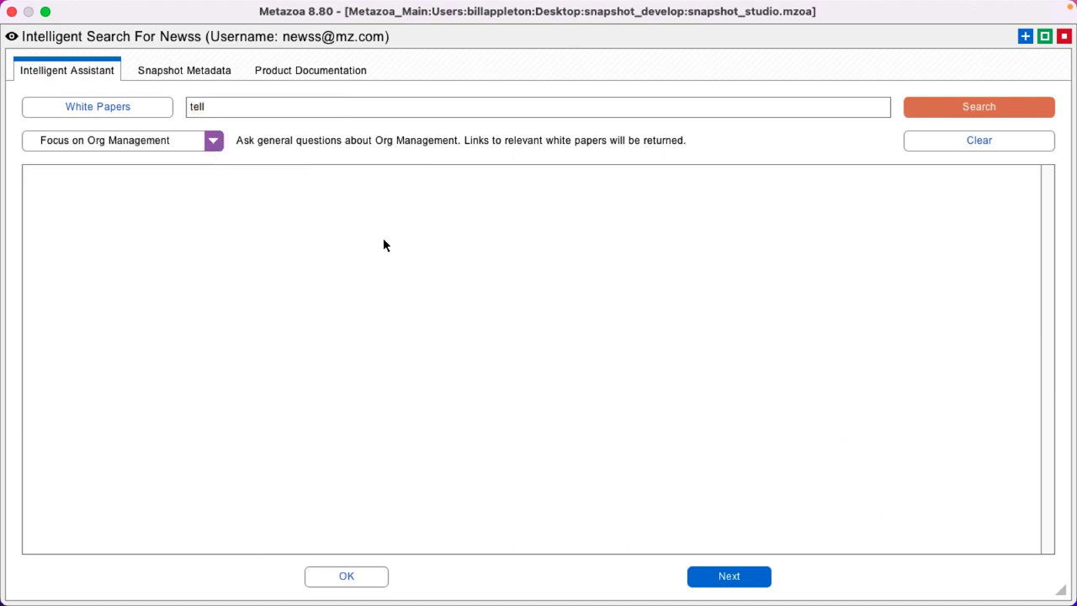
text( me how to find unused fields)
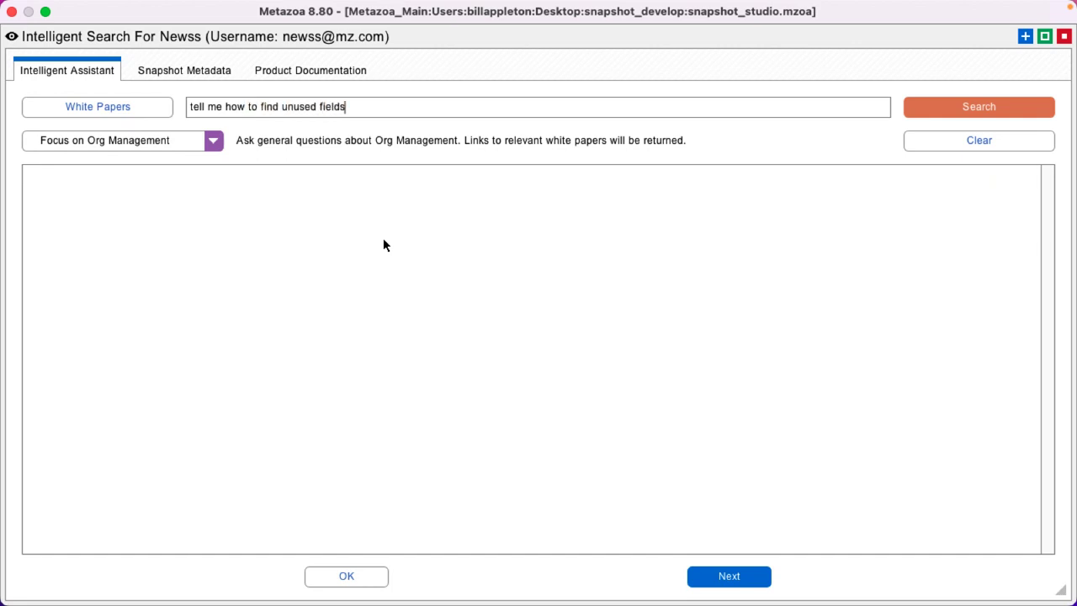
text( in my org)
key(Return)
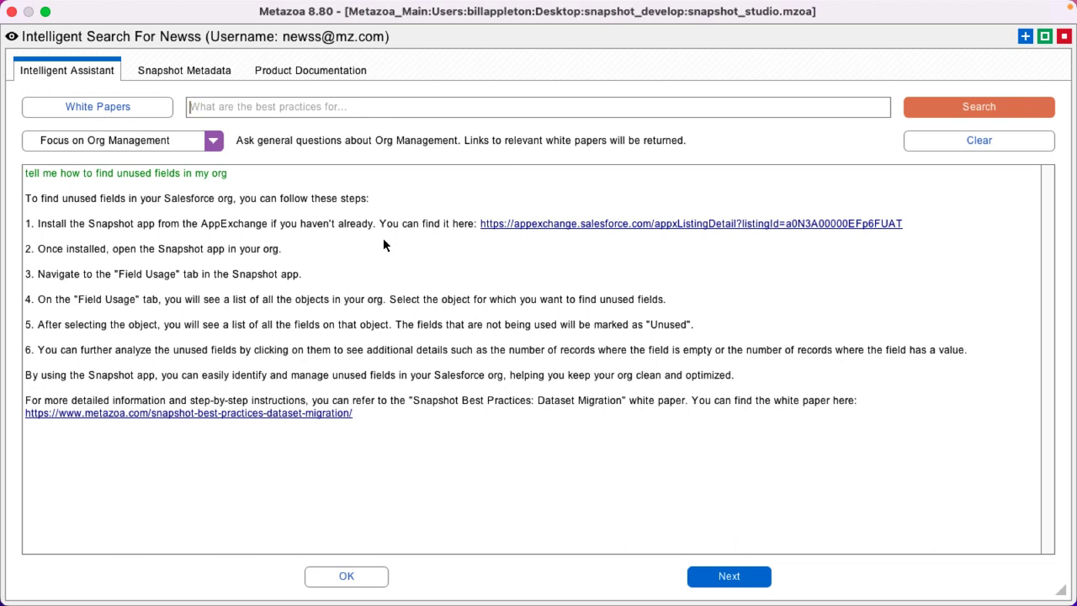
Set the assistant focus to Objects and move to the Snapshot Metadata tab.
click(213, 140)
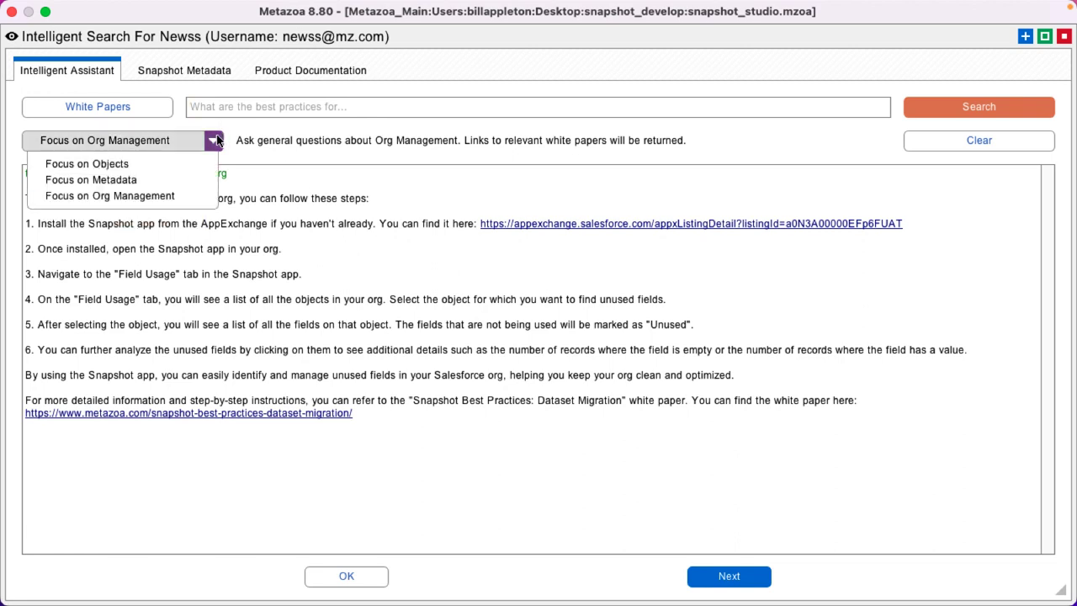
click(335, 177)
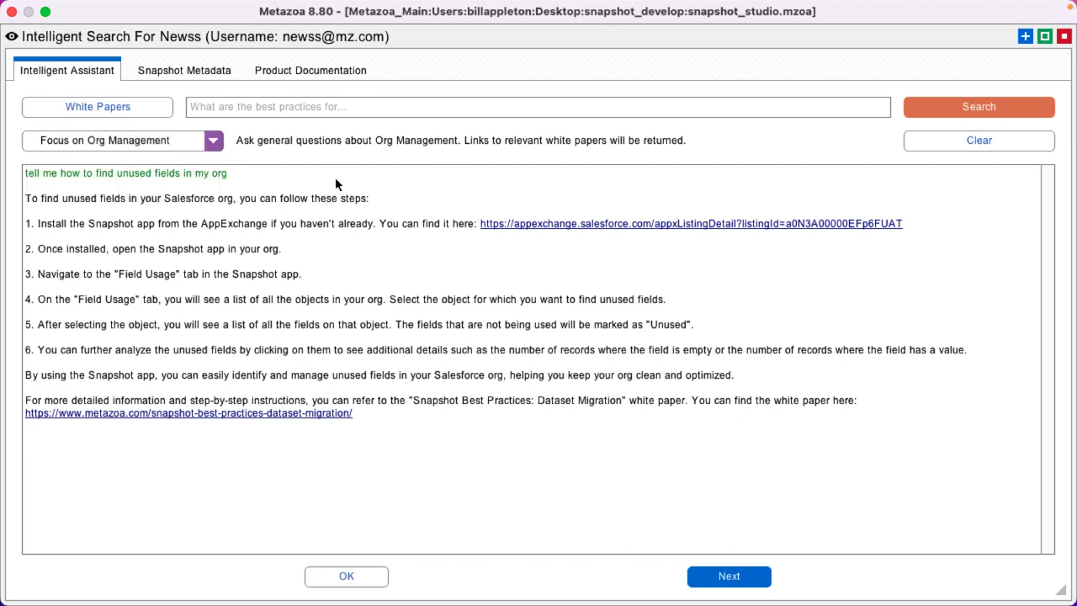
click(171, 143)
click(101, 161)
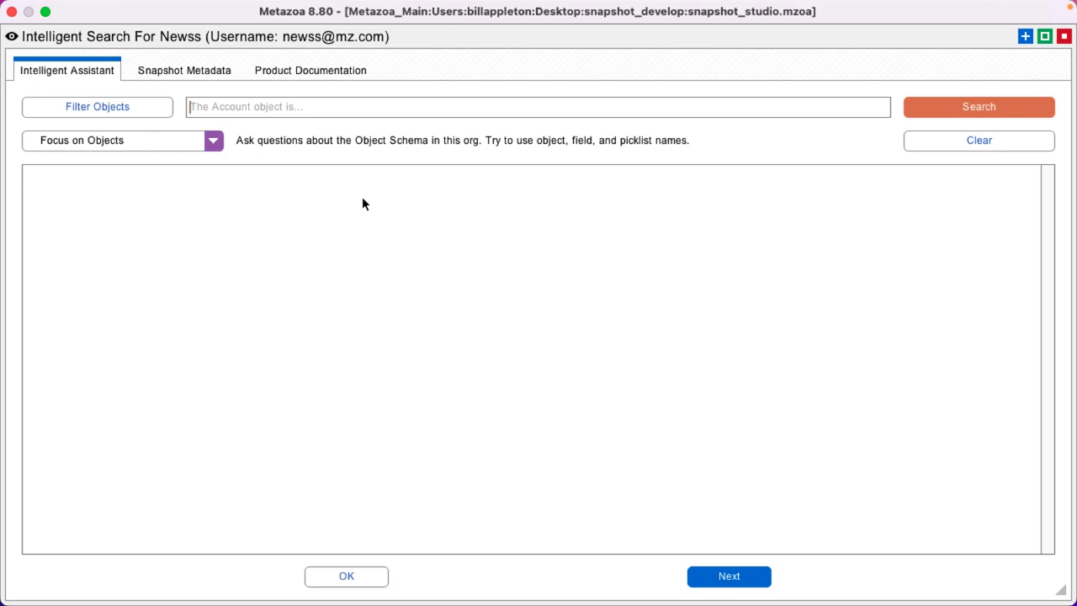
click(214, 70)
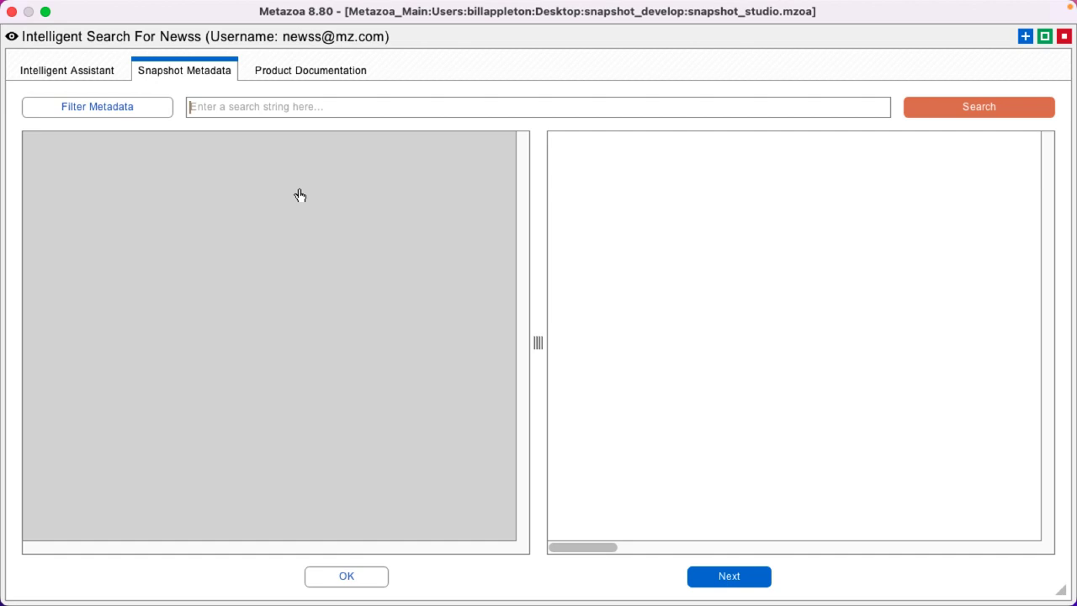
Search metadata for 'https' and inspect the Account and DocuSignDemo remote site XML matches.
text(h)
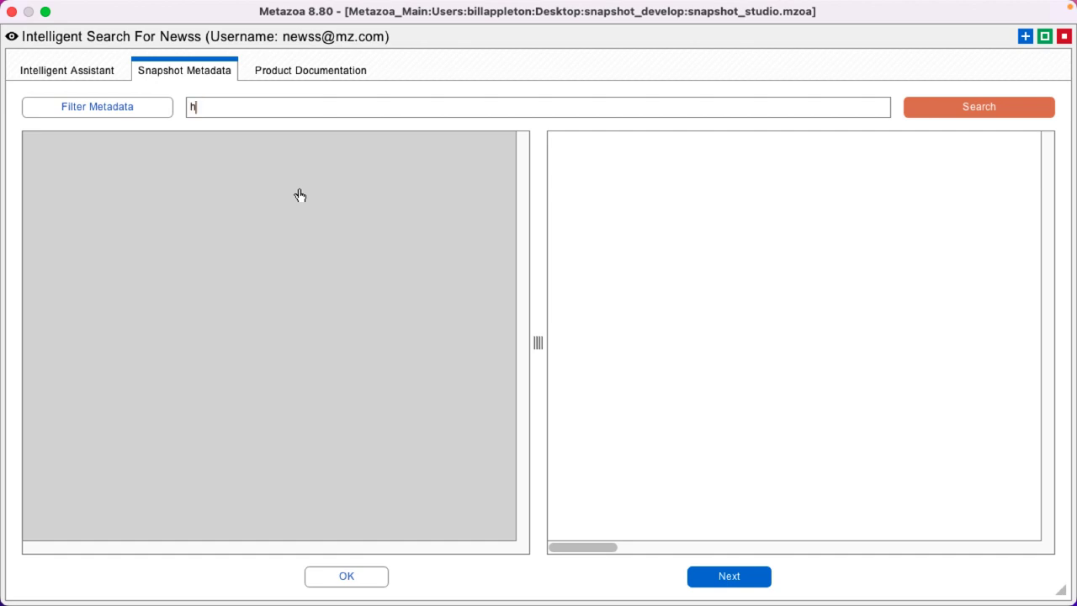
text(ttps)
key(Return)
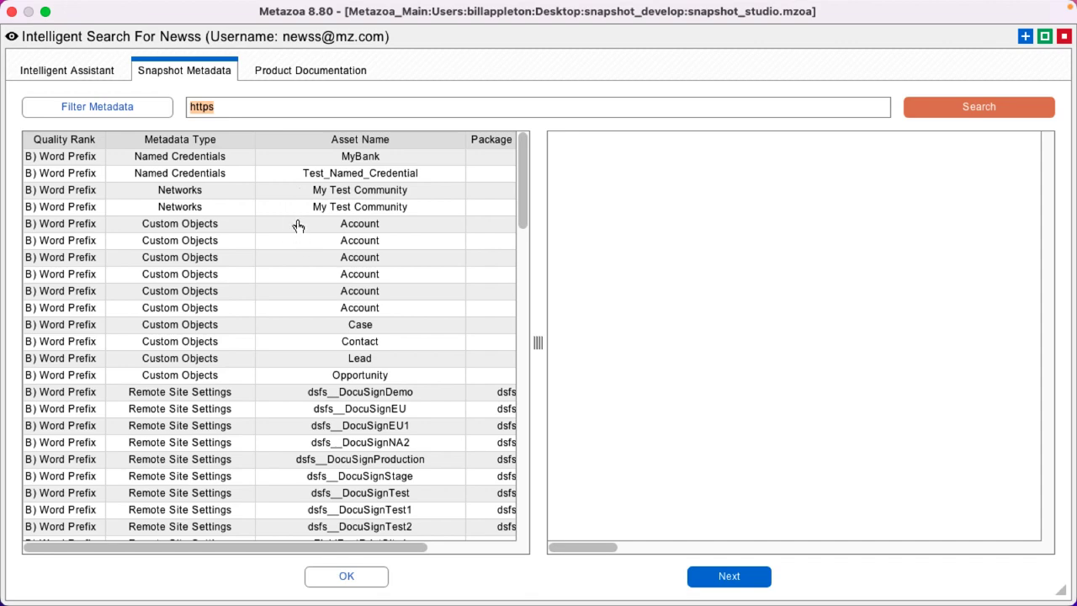
click(296, 224)
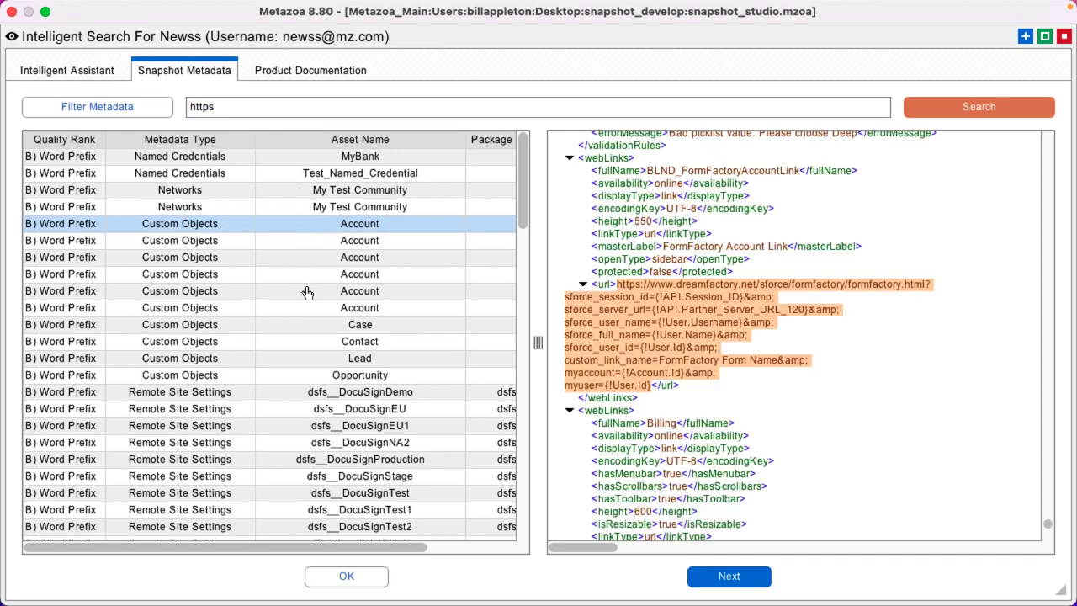
click(304, 291)
click(377, 398)
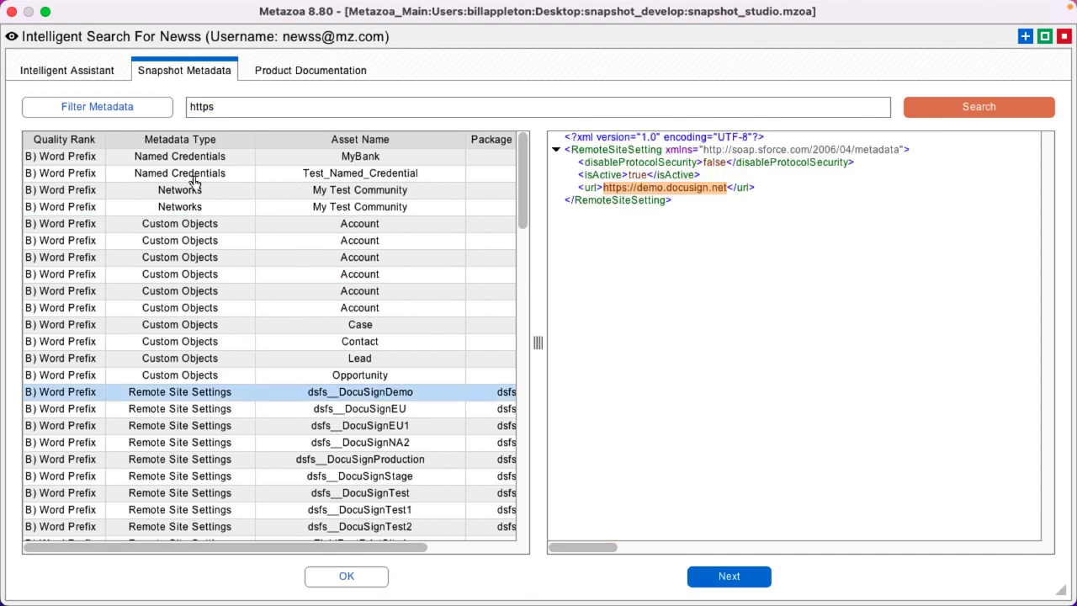
Replace the search term with an e-mail address and run the search.
double_click(229, 103)
key(Return)
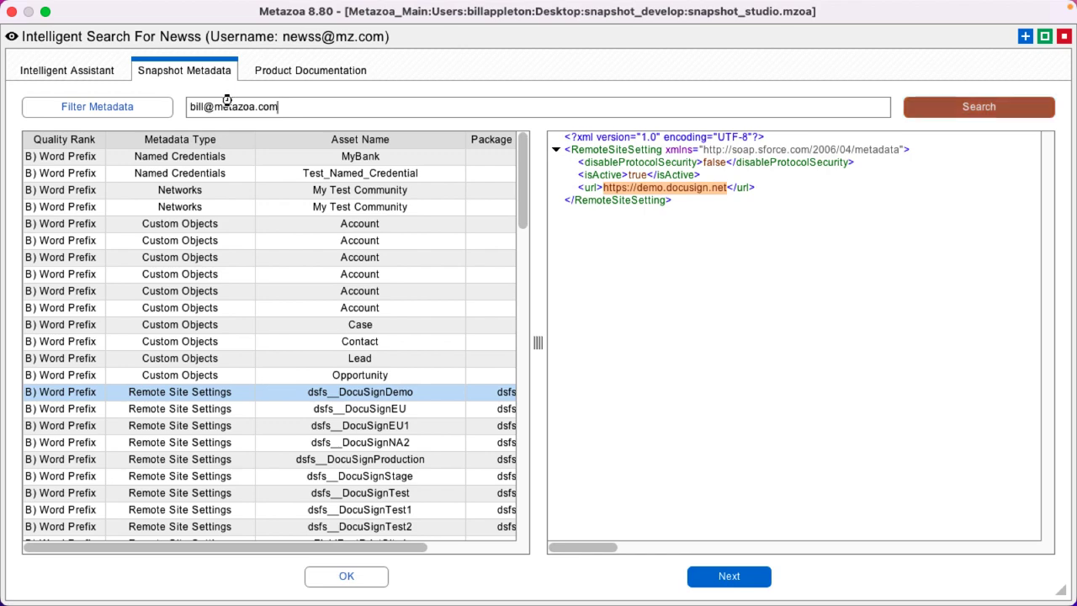
Inspect the Opportunity workflow, Connected Apps and Email Services matches for the address.
click(289, 159)
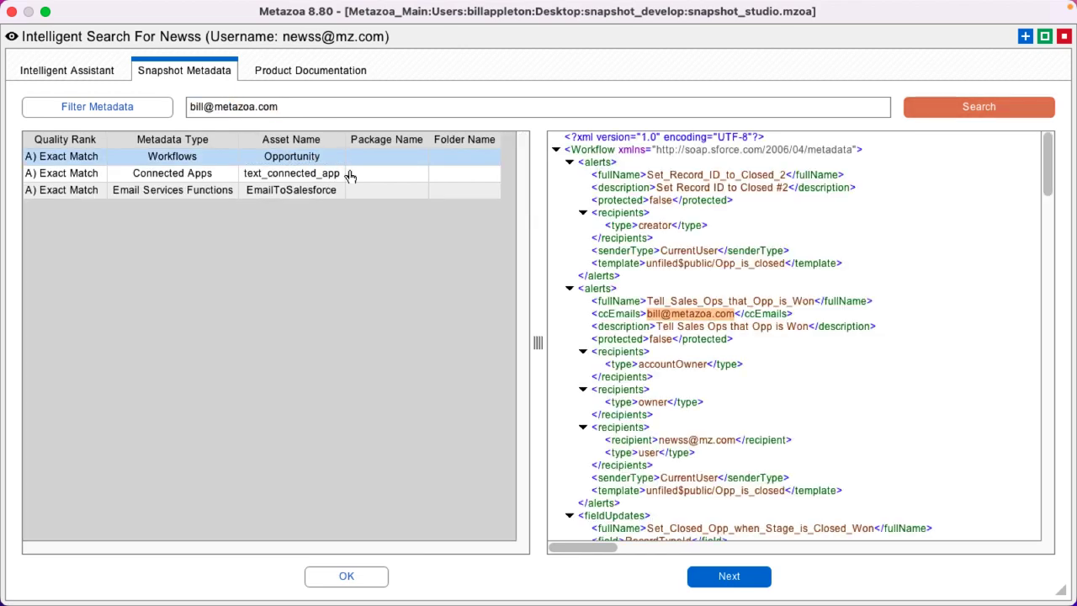
click(350, 180)
click(322, 191)
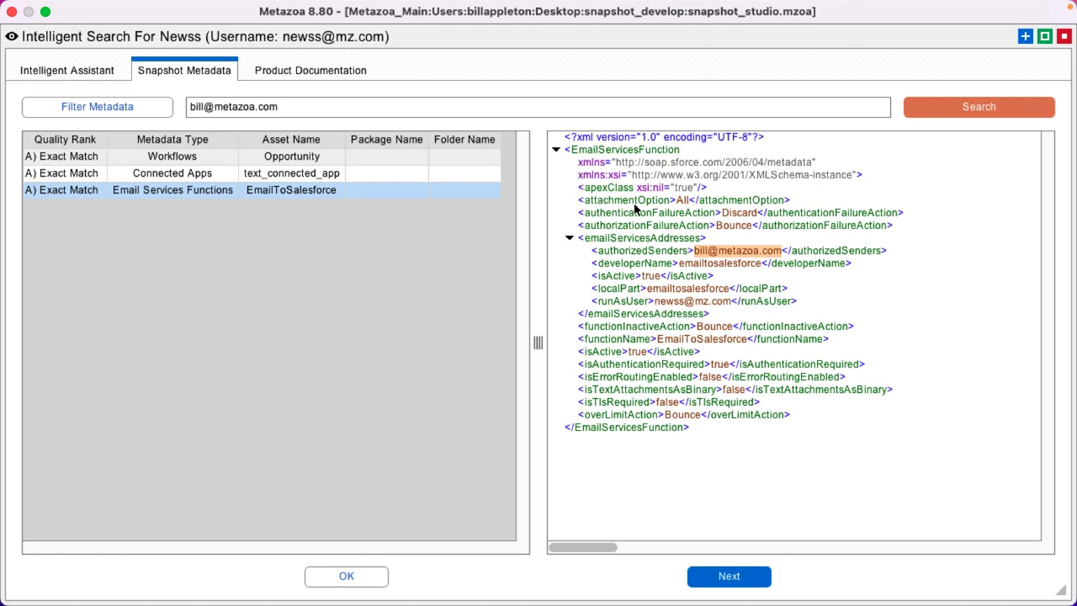
Search for Valid_Social_Security_Number and highlight its rule block in testai__c's XML.
drag(290, 107, 84, 103)
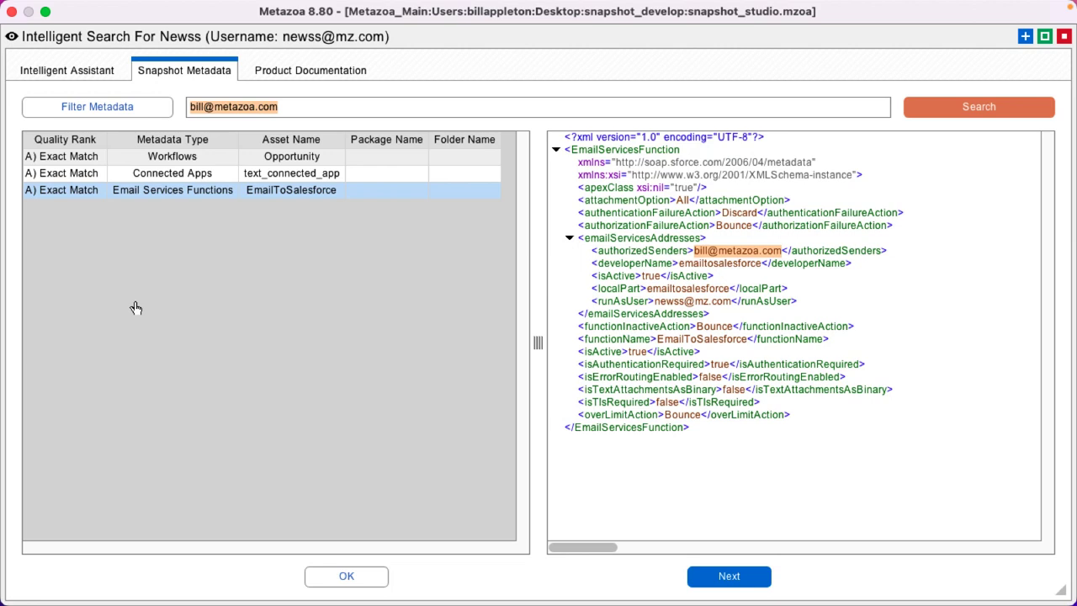
text(Valid_Social_Security_Number)
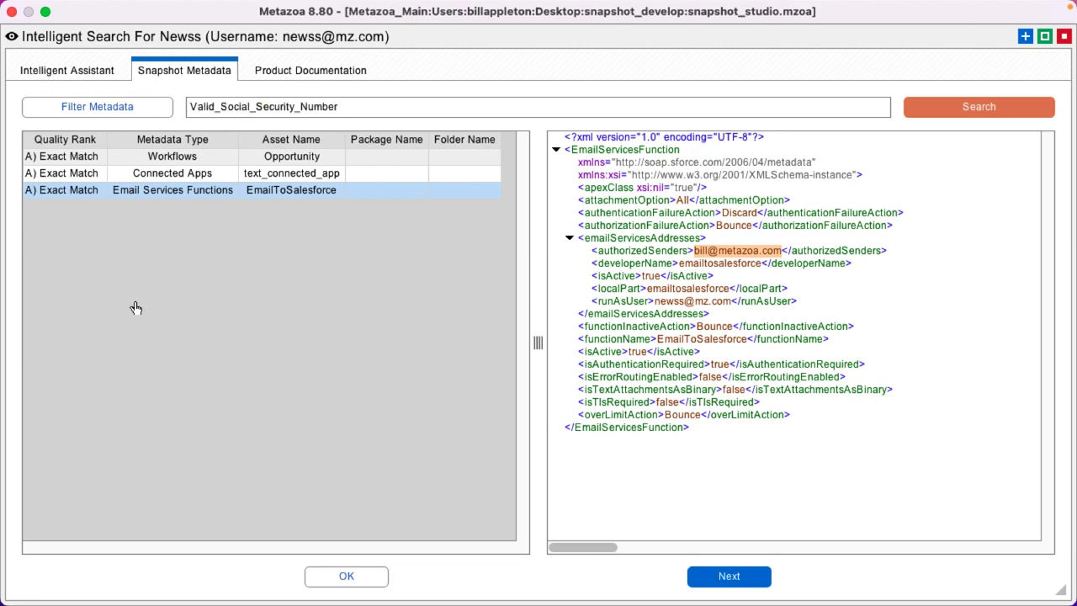
key(Return)
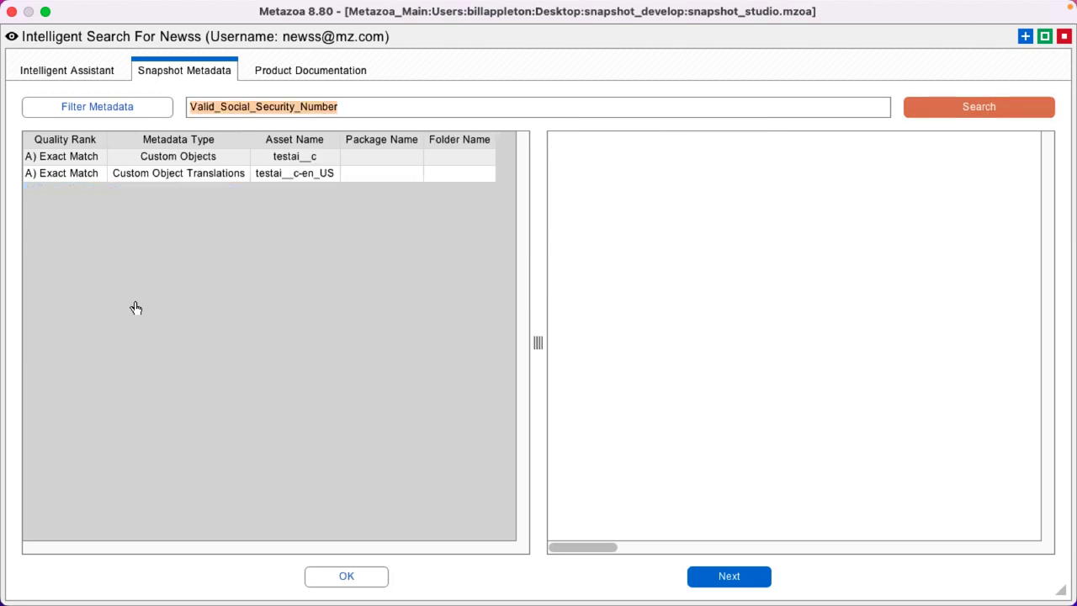
click(187, 160)
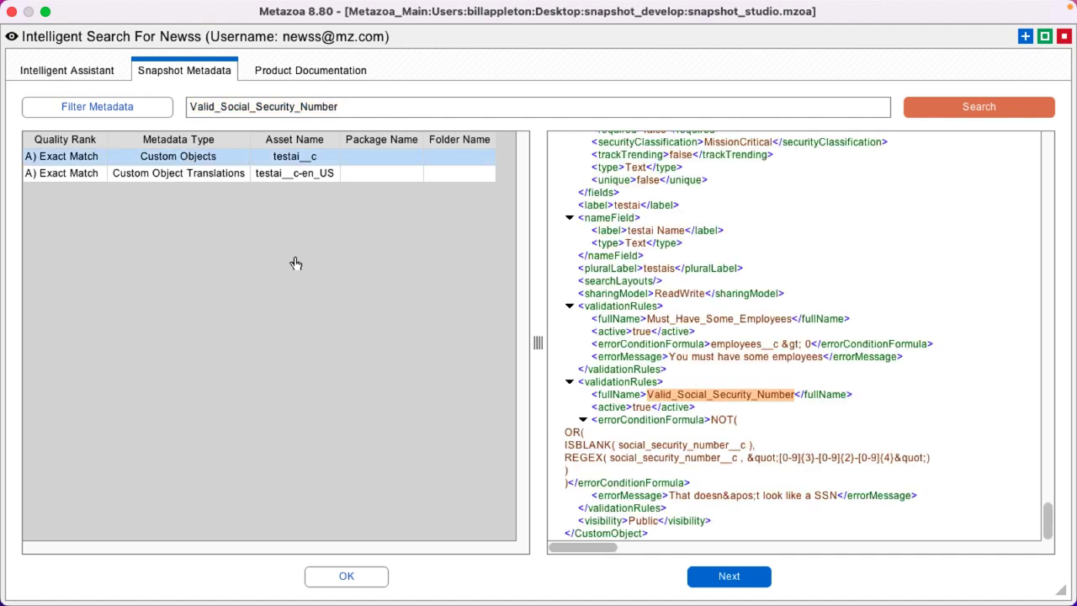
click(645, 384)
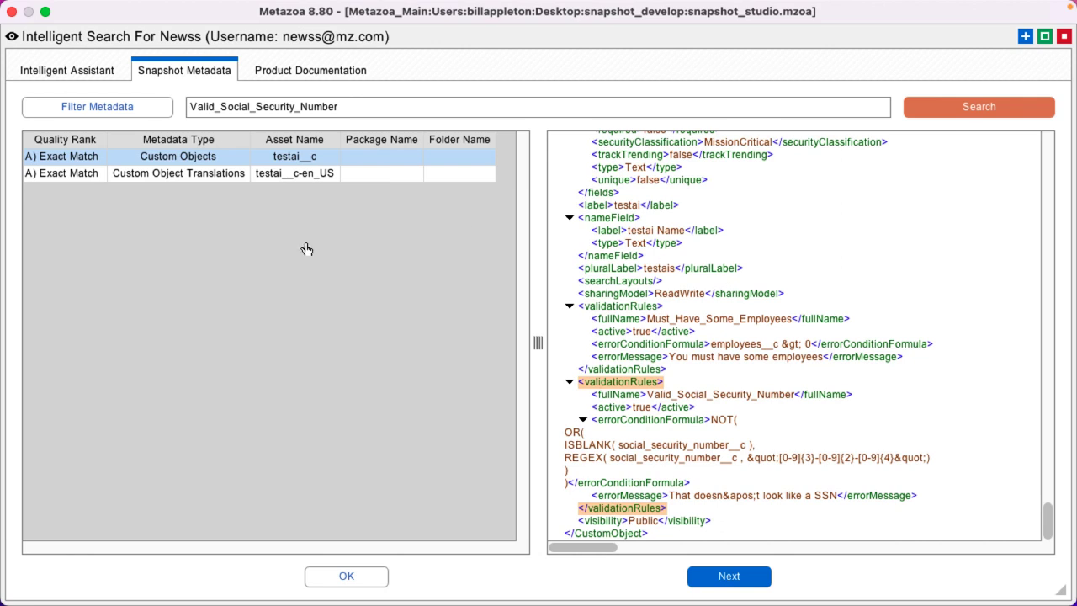
click(305, 71)
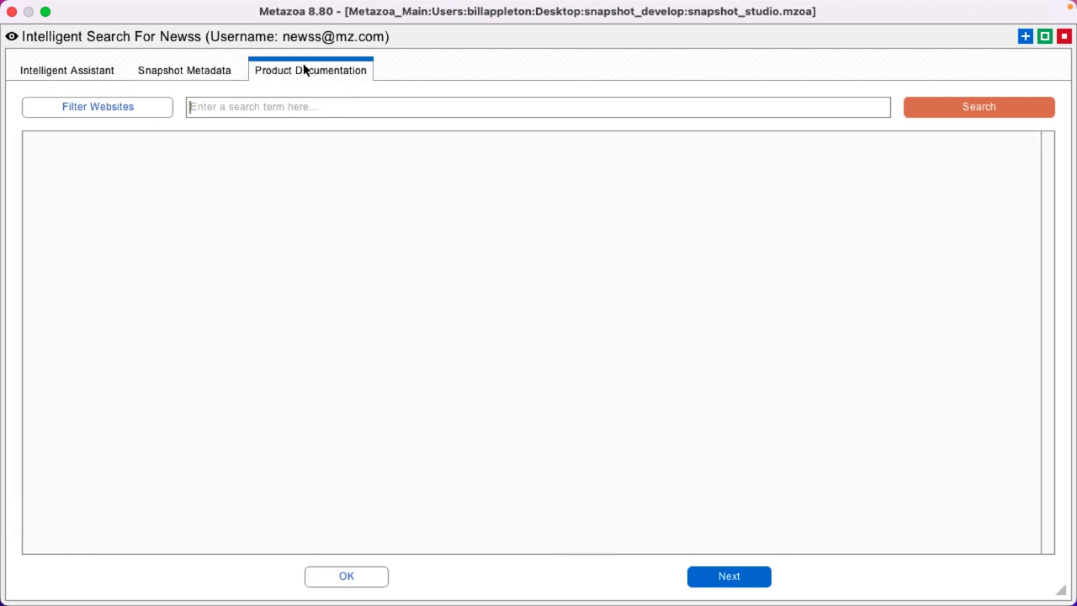
Search documentation for 'technical debt', expand Technical Debt Center, and open How To Tackle Technical Debt.
click(114, 110)
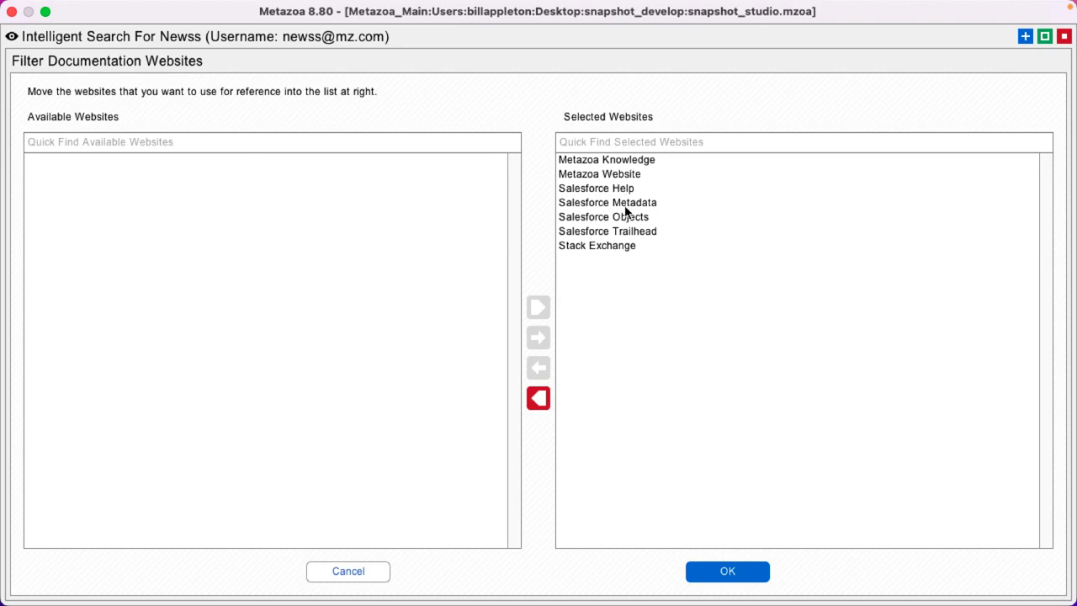
click(337, 572)
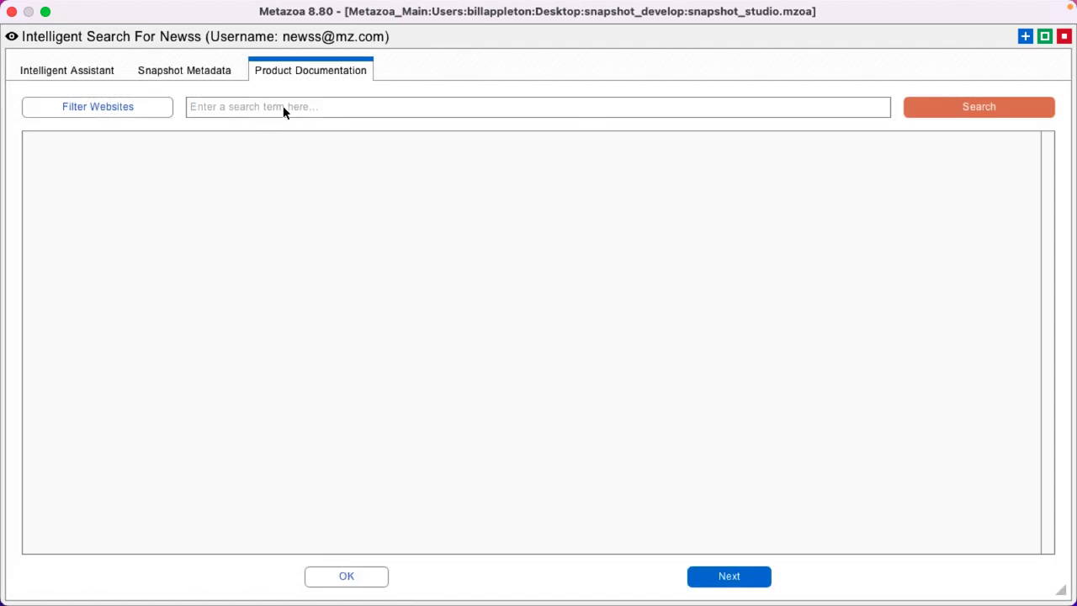
text(technical debt)
key(Return)
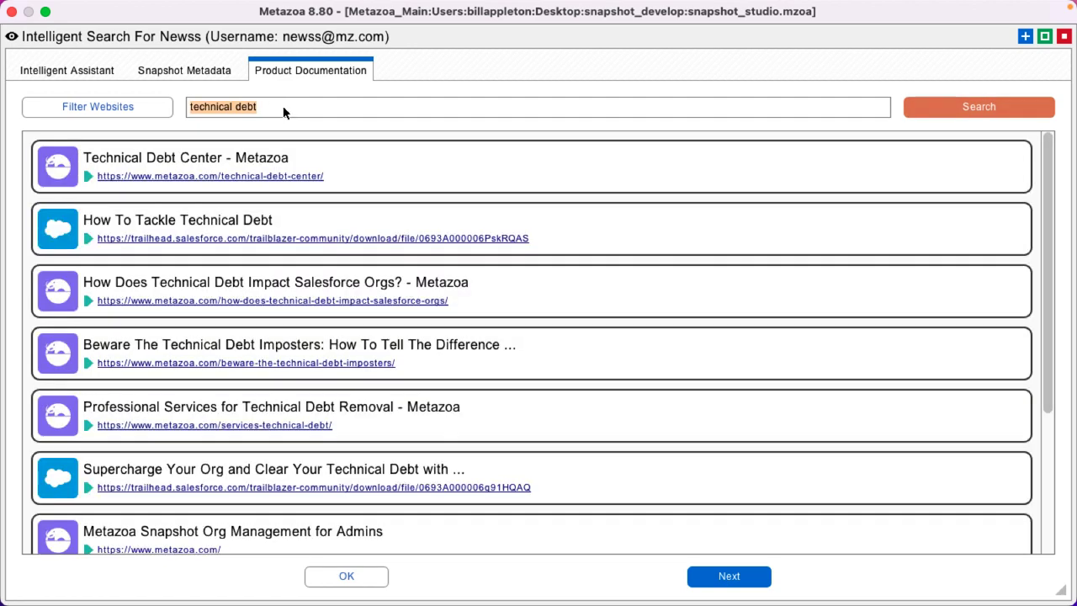
click(88, 177)
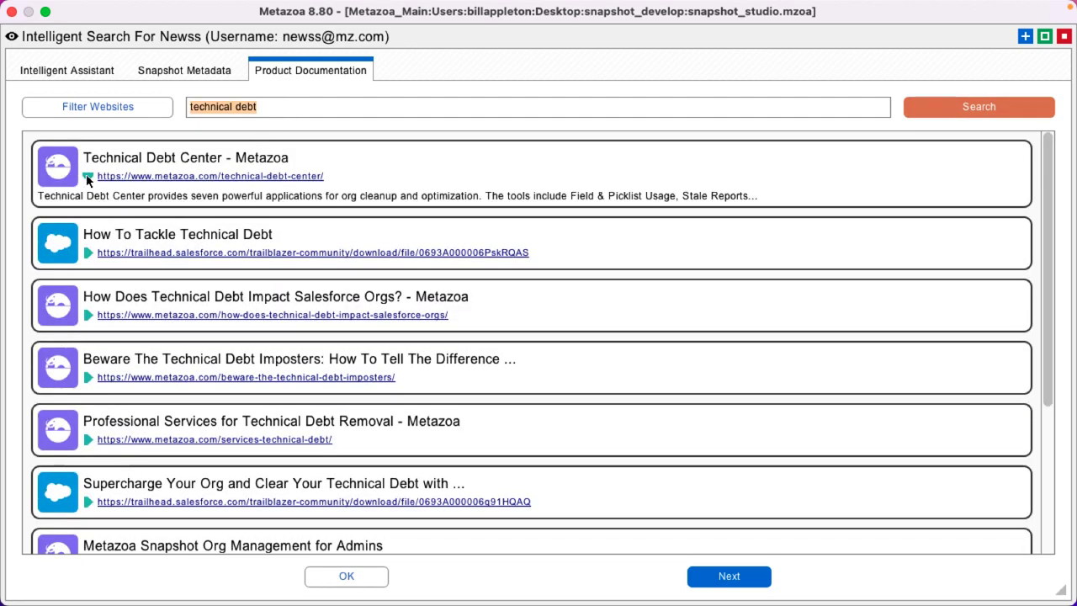
click(198, 254)
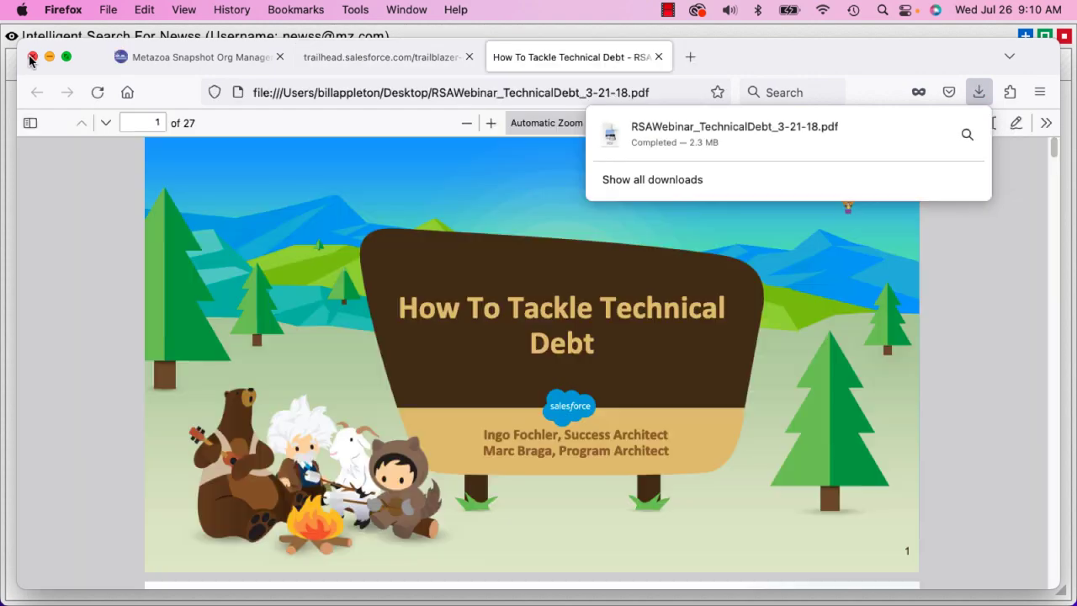
Close the Firefox PDF window and the Intelligent Search dialog.
click(31, 57)
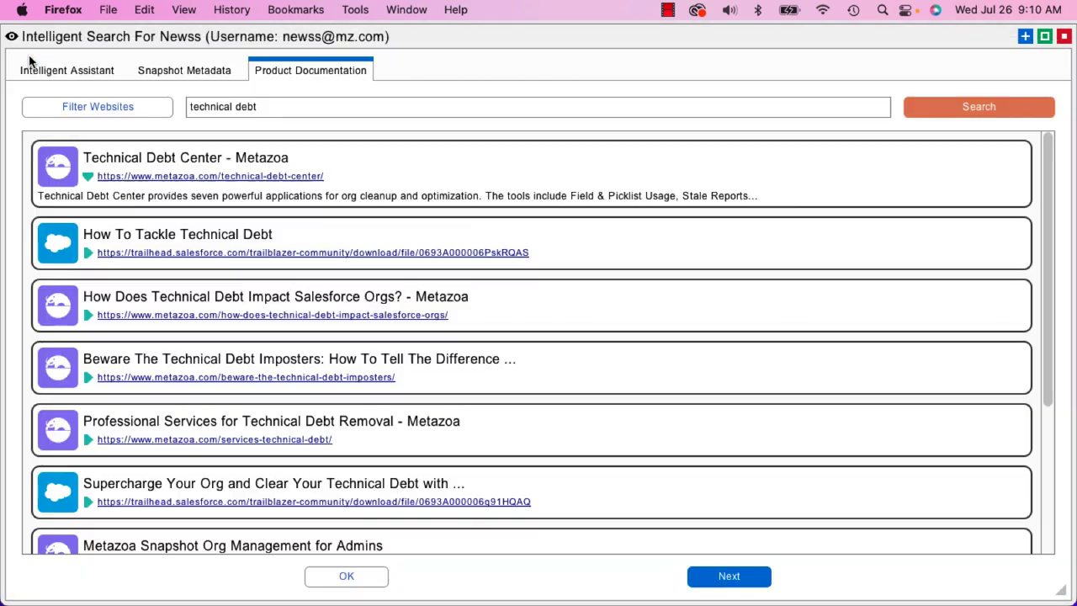
click(367, 576)
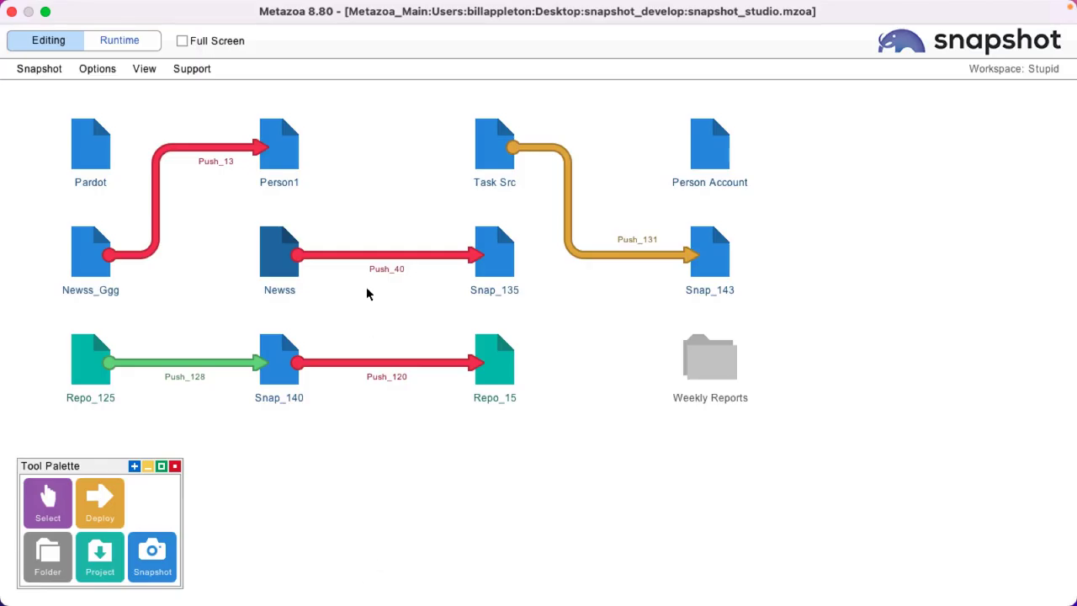